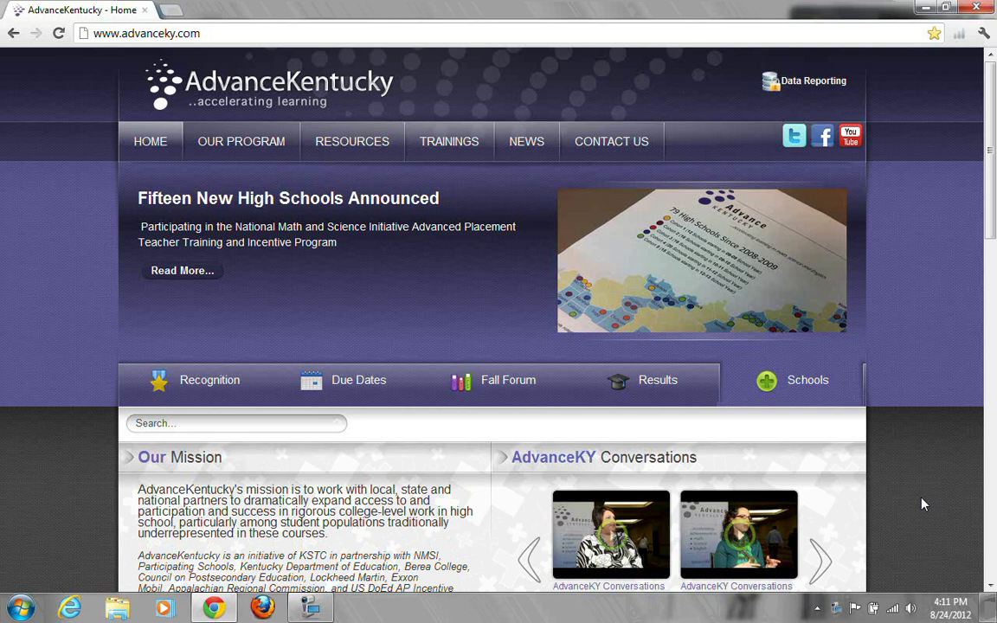
View the Due Dates and Fall Forum highlights on the AdvanceKentucky home page.
left_click(348, 385)
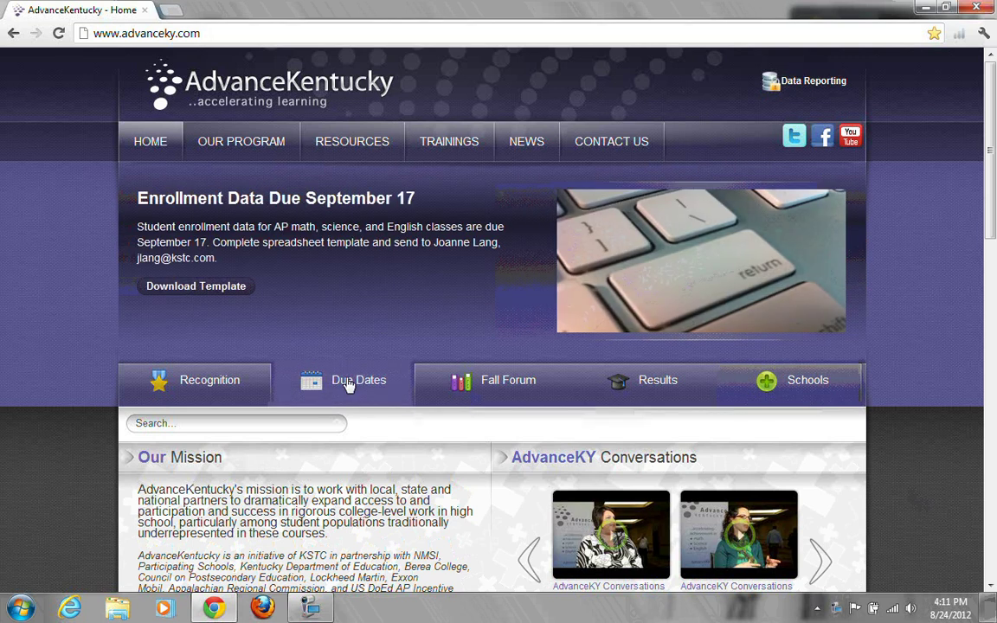
left_click(492, 383)
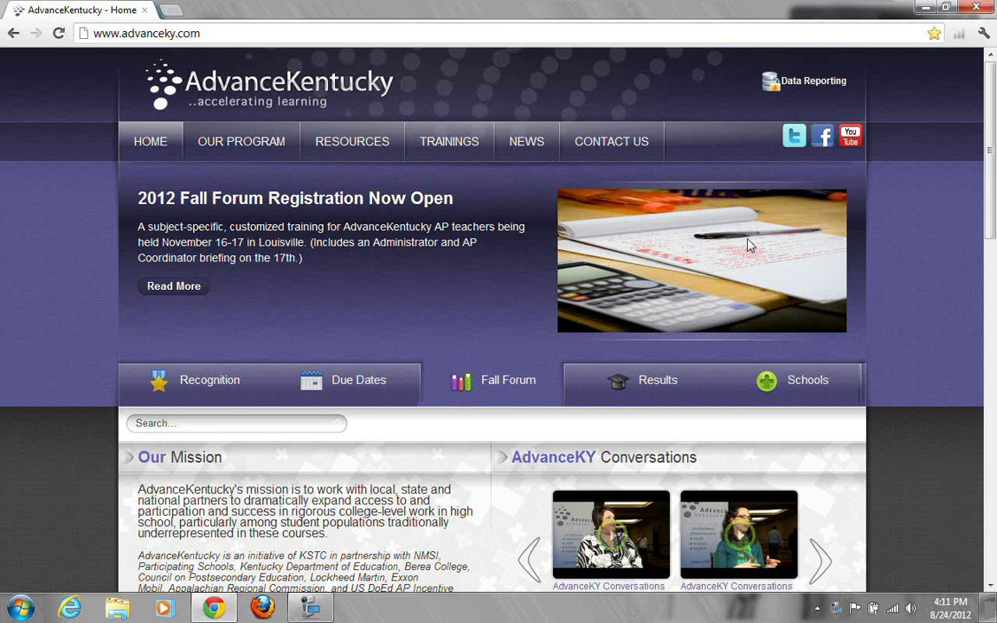
Open the Data Reporting system and log in with the saved coordinator credentials.
left_click(814, 81)
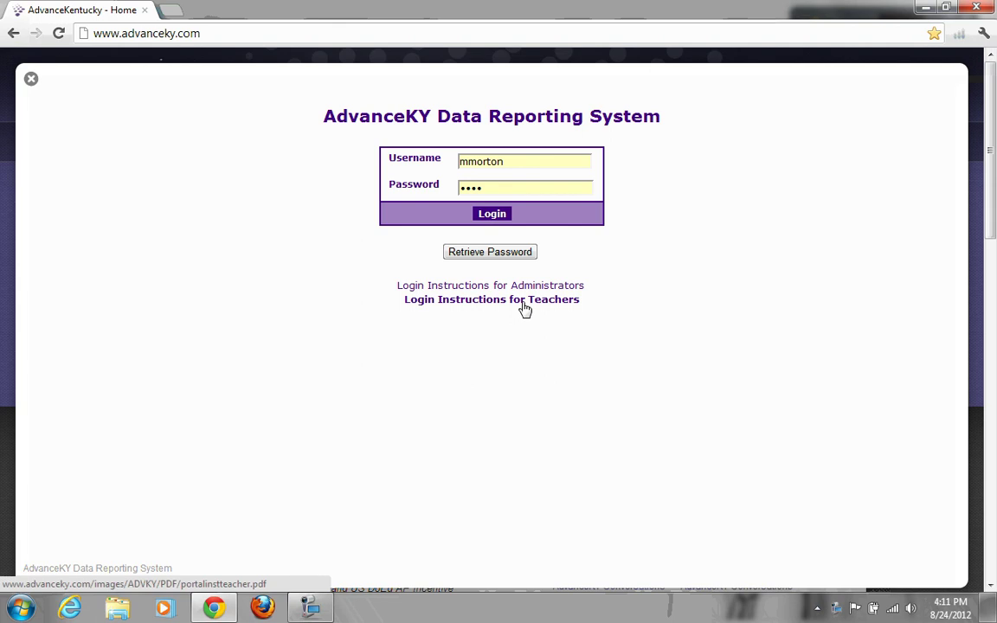
left_click(490, 214)
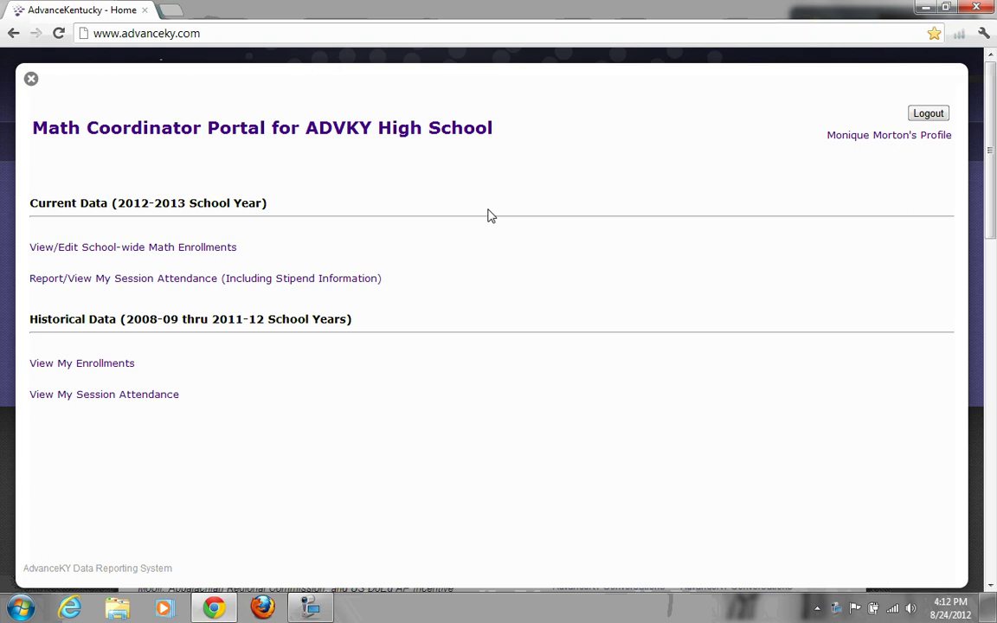
Review the logged-in coordinator's profile details and return to the Math Coordinator Portal.
left_click(835, 138)
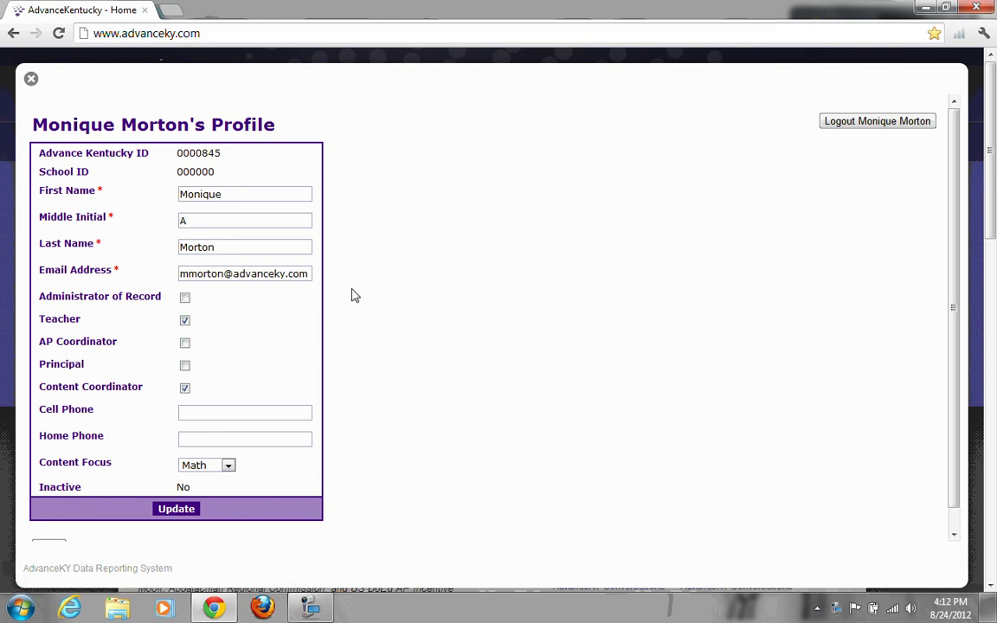
left_click(177, 513)
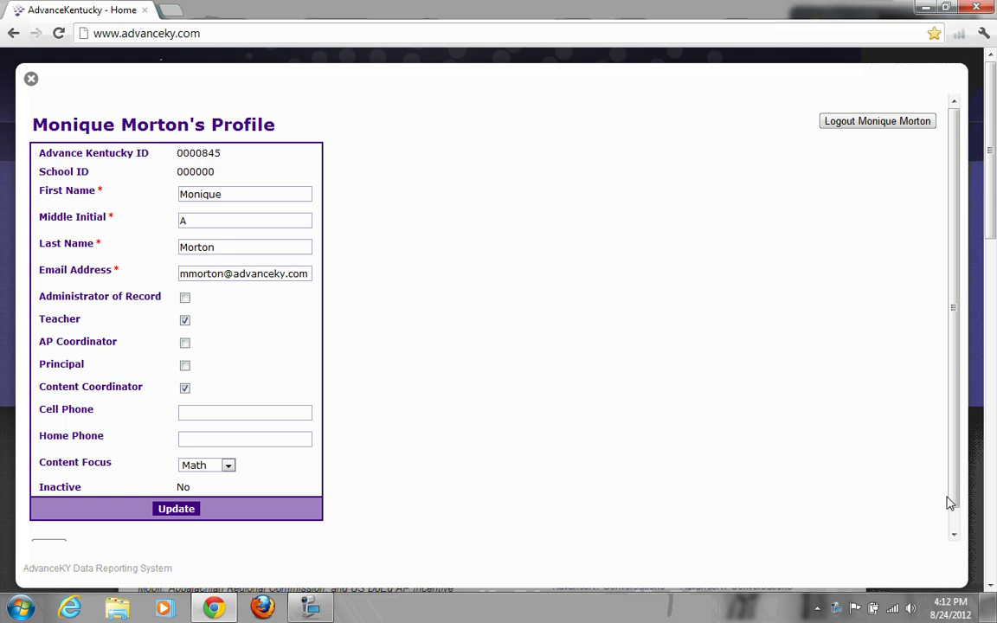
left_click(952, 533)
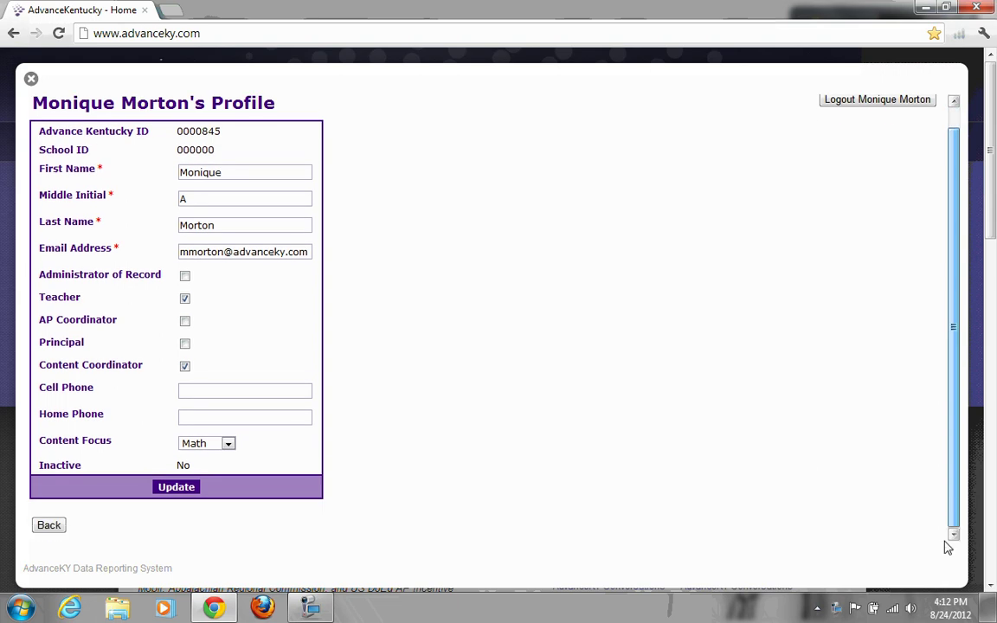
left_click(50, 527)
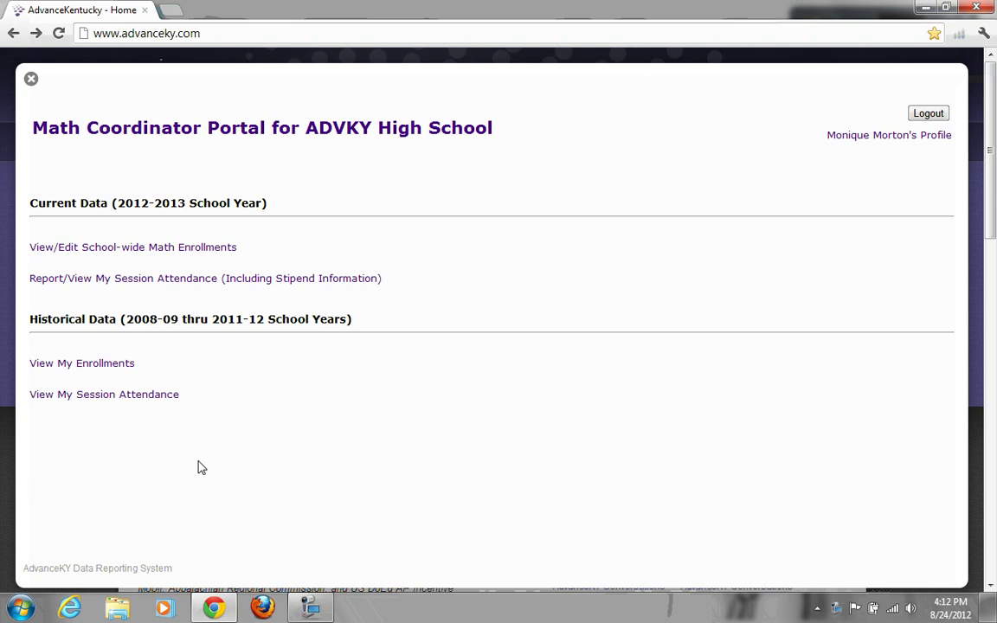
Open the first AP Calculus AB student's enrollment record under the first teacher in the school-wide math enrollments.
left_click(157, 253)
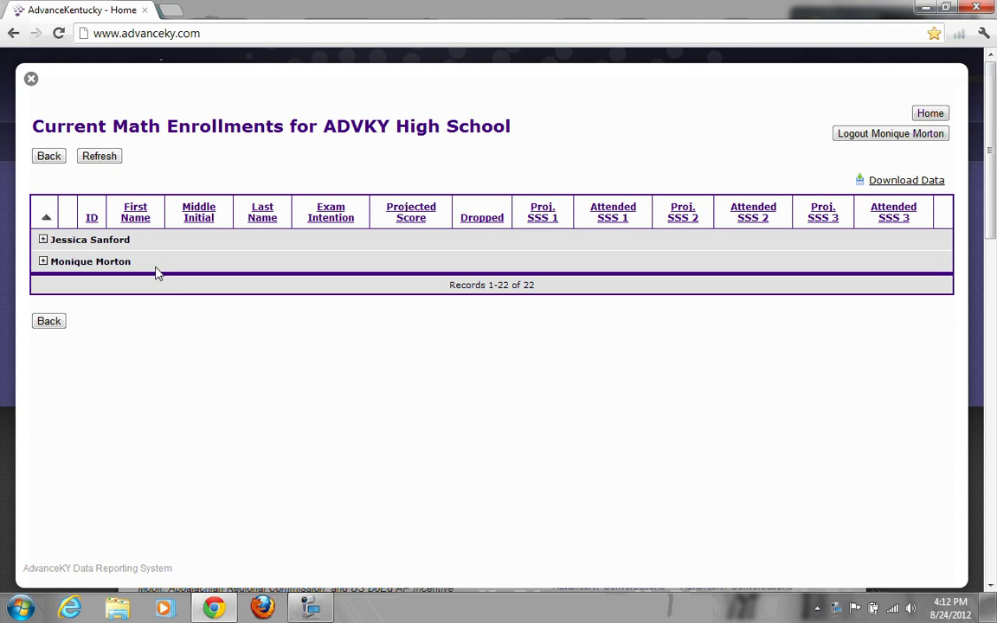
left_click(43, 240)
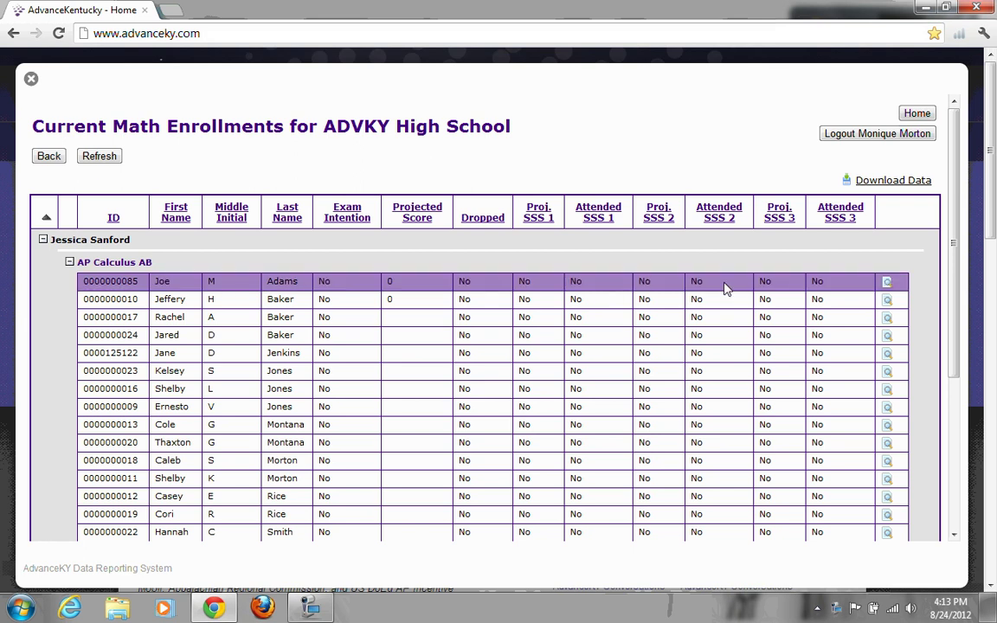
left_click(887, 289)
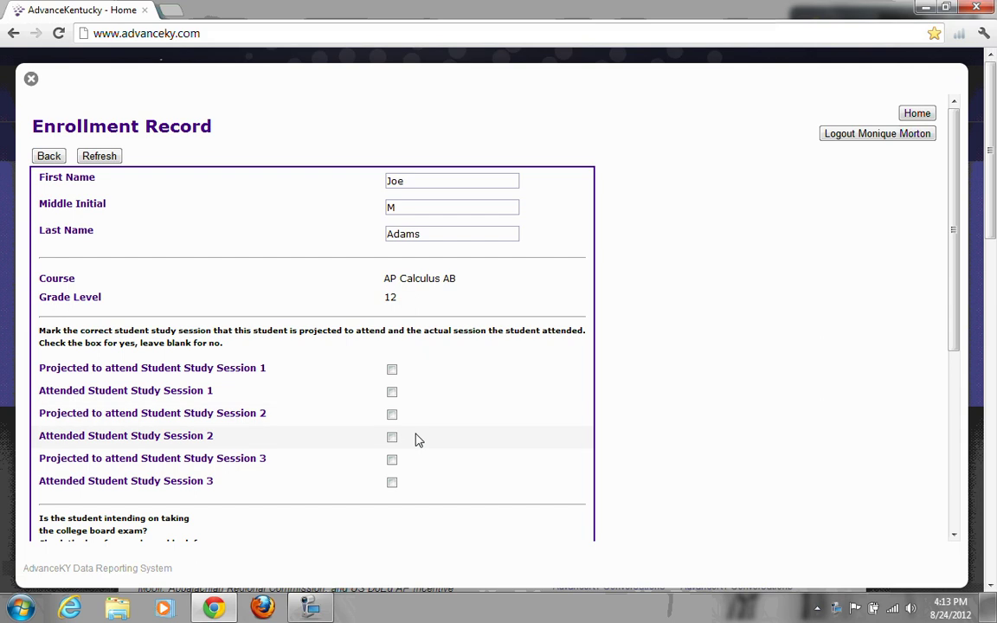
Mark the first student as projected to attend Student Study Session 1 and save the record.
left_click(392, 370)
left_click_drag(961, 348, 942, 520)
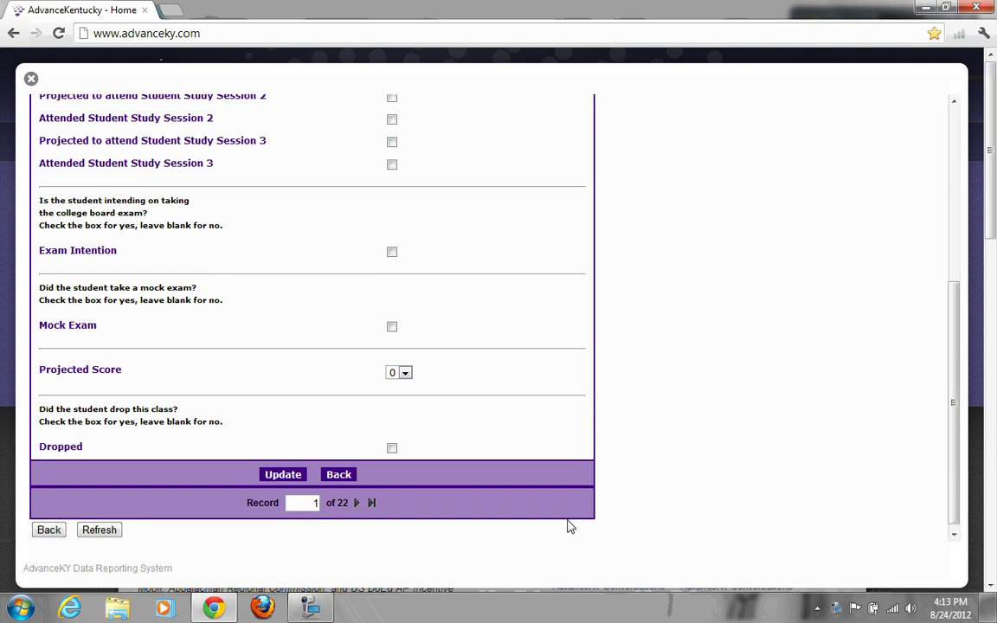
left_click(292, 476)
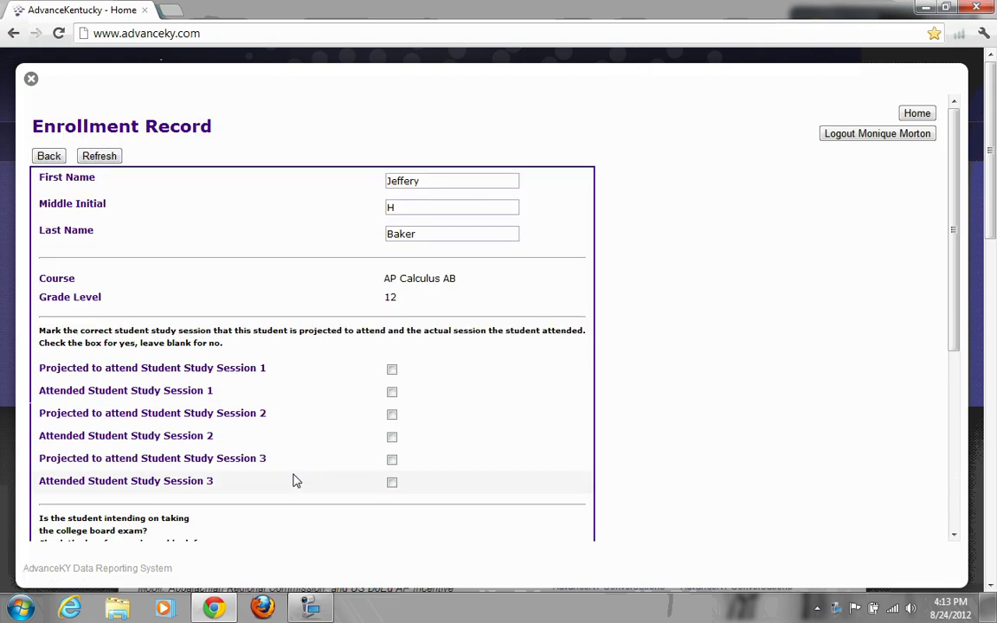
Mark the second student as projected to attend Student Study Session 1 and save the record.
left_click(392, 369)
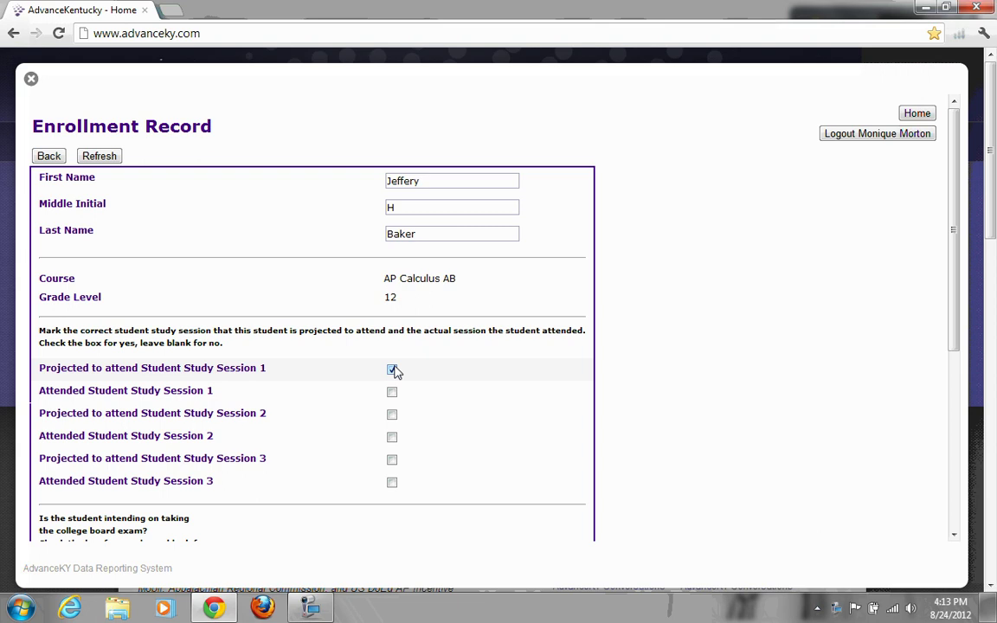
left_click(951, 424)
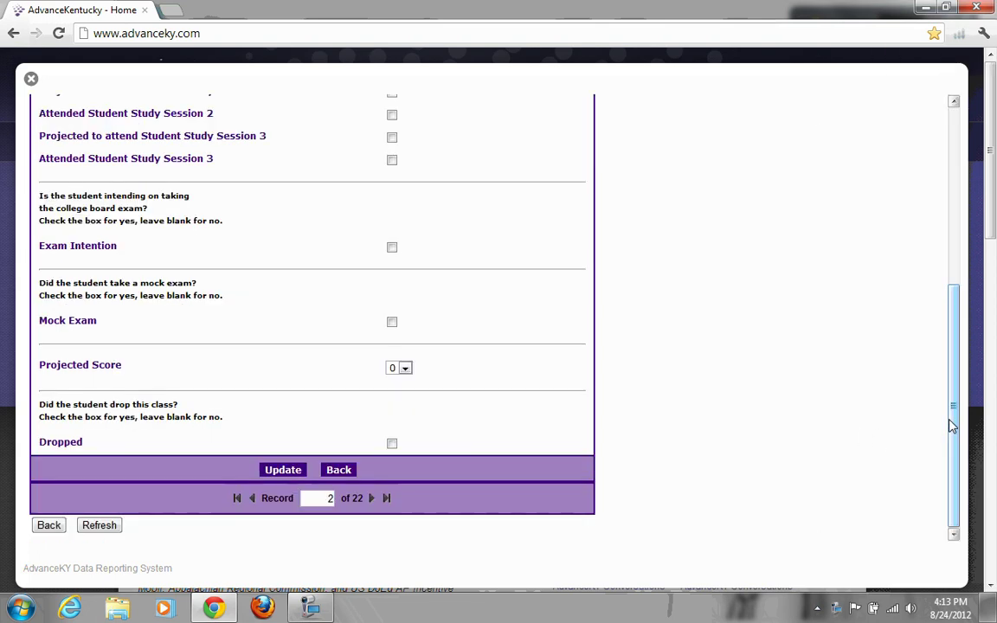
left_click(278, 470)
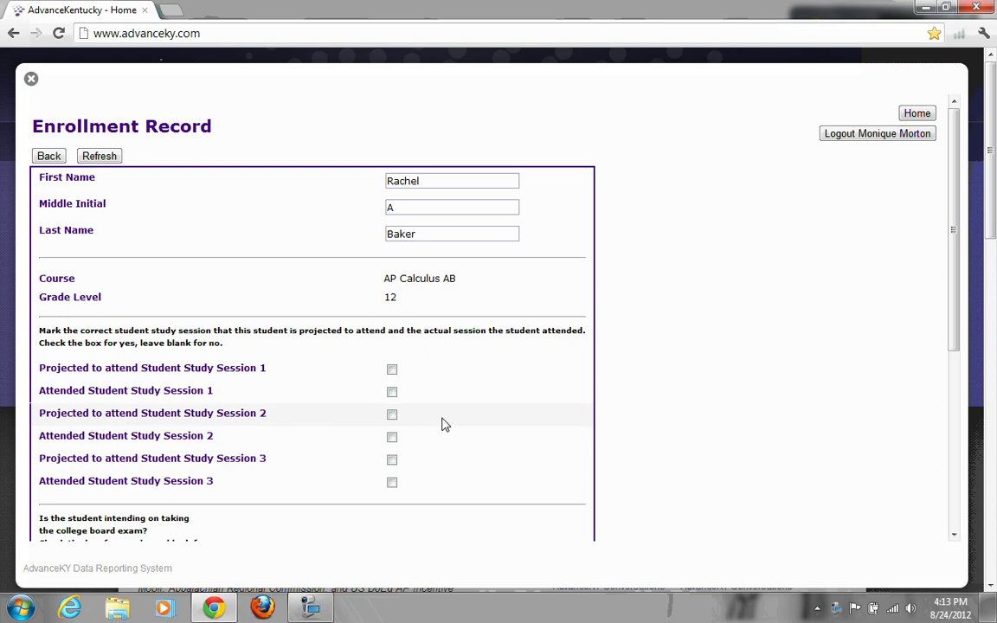
Leave the third student's record unedited and check the first teacher's AP Calculus AB list in the current math enrollments.
scroll(957, 517, "down", 4)
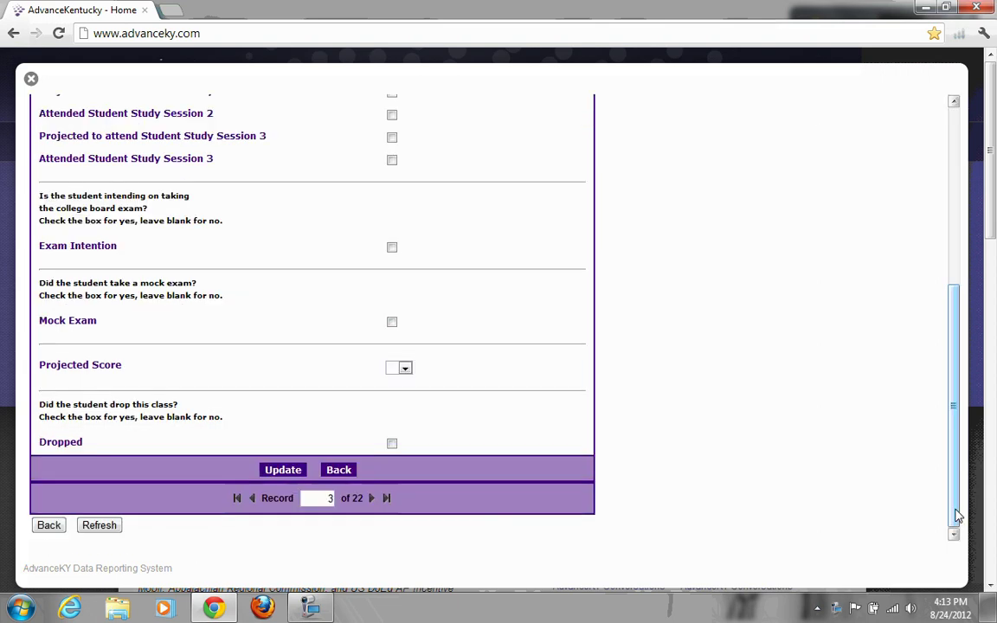
left_click(339, 470)
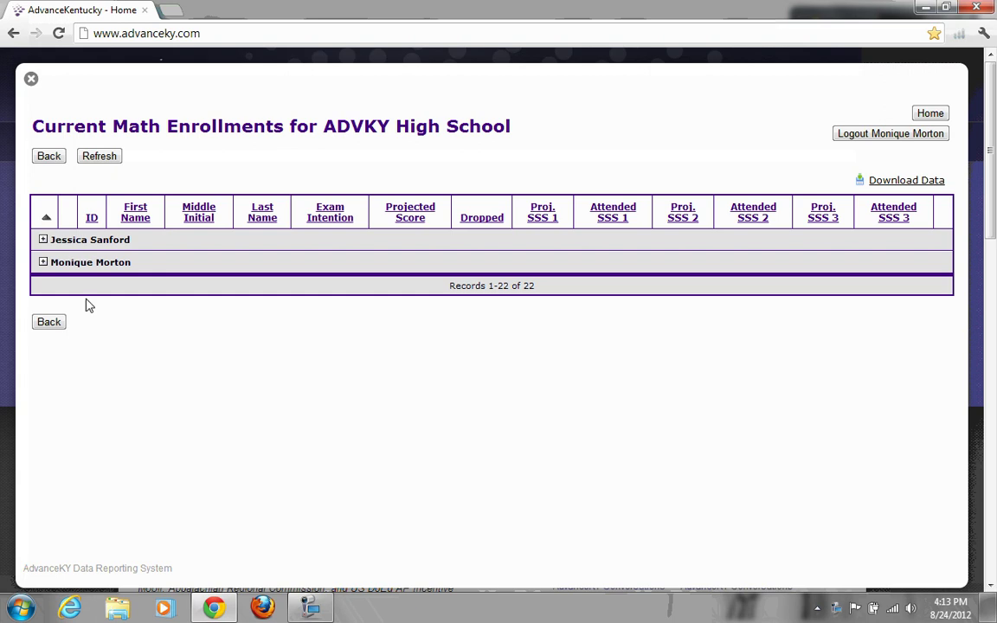
left_click(42, 240)
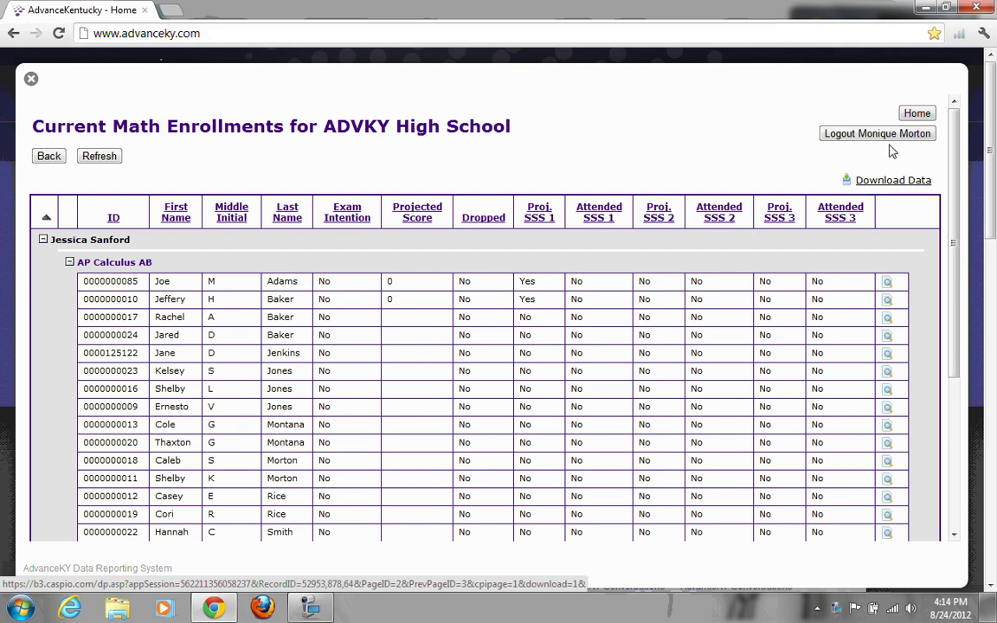
Go to the current-year session attendance page and view the Content Coordinator Vertical Team Meeting report form, closing it without submitting.
left_click(916, 115)
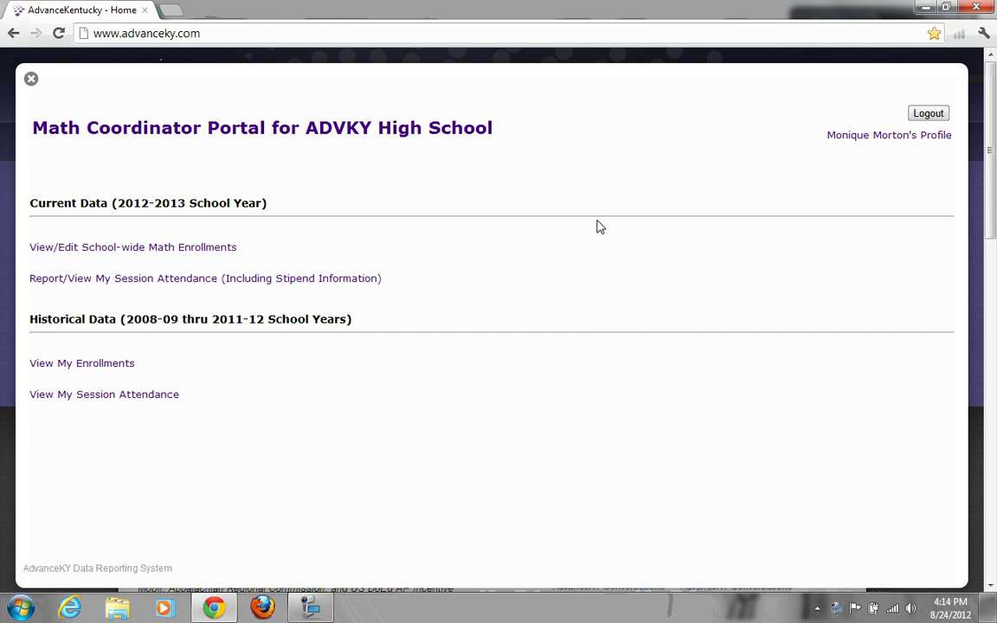
left_click(283, 286)
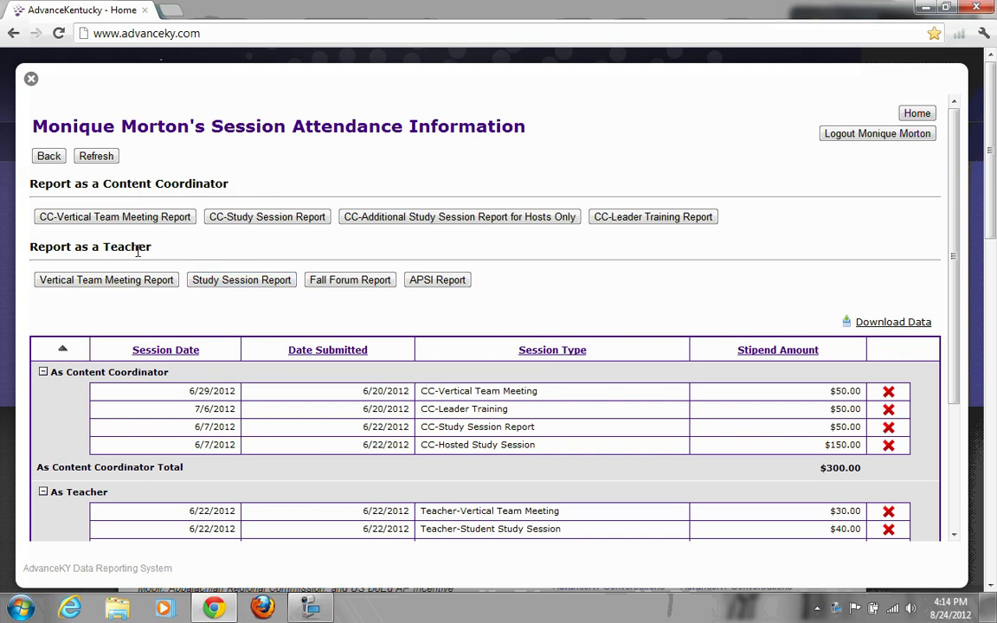
left_click(136, 217)
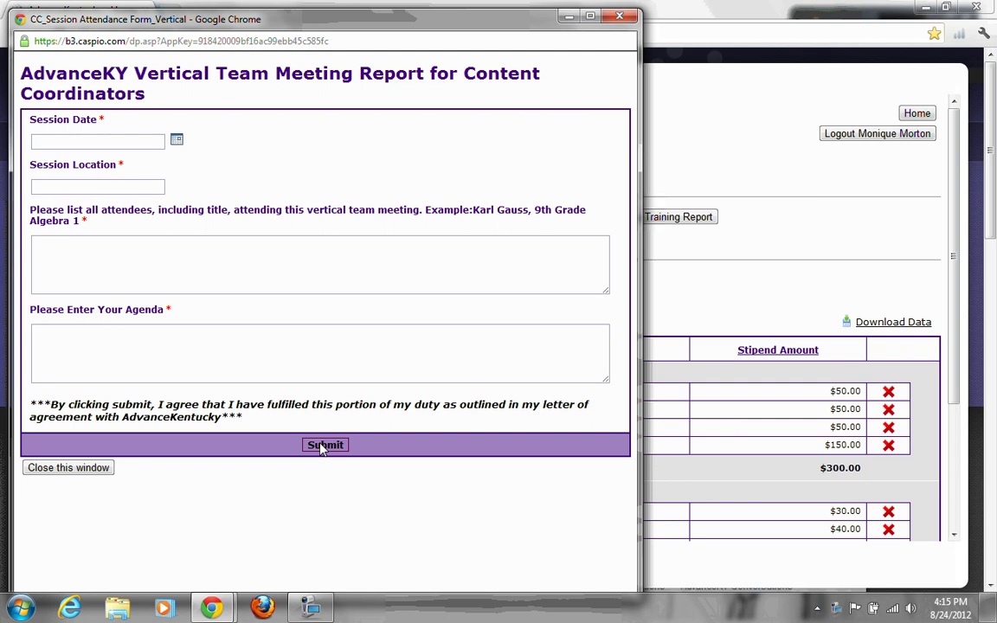
left_click(93, 469)
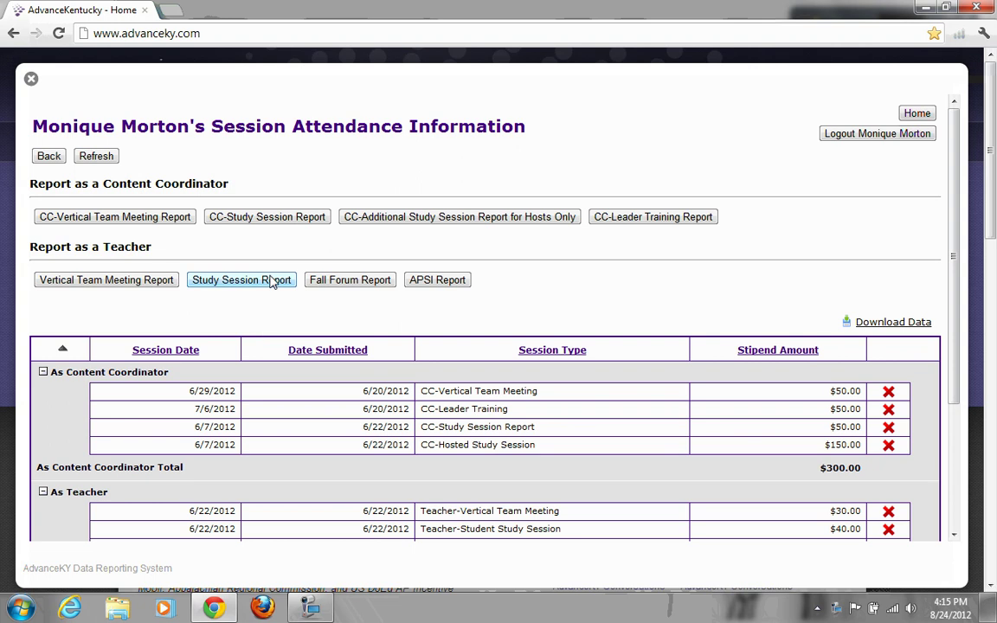
Examine the fields of the Content Coordinator Study Session report form and close it without submitting.
left_click(268, 217)
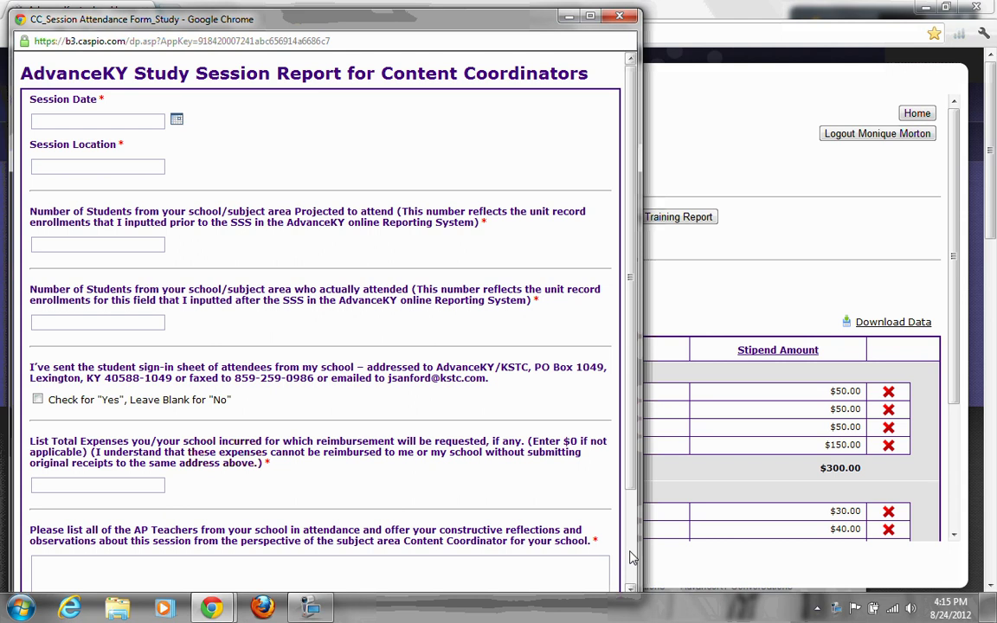
scroll(630, 558, "down", 2)
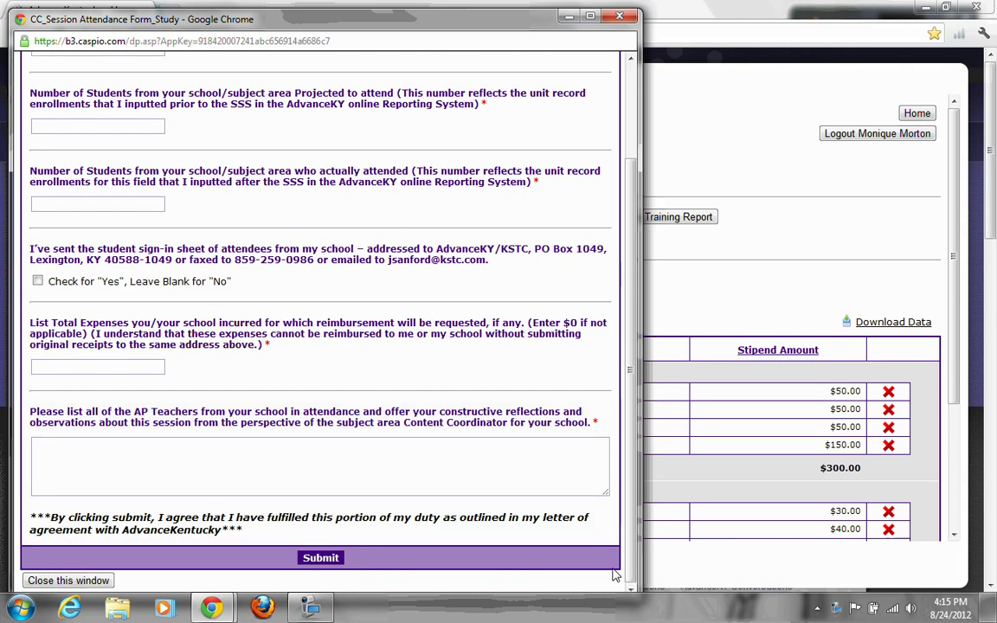
left_click(69, 581)
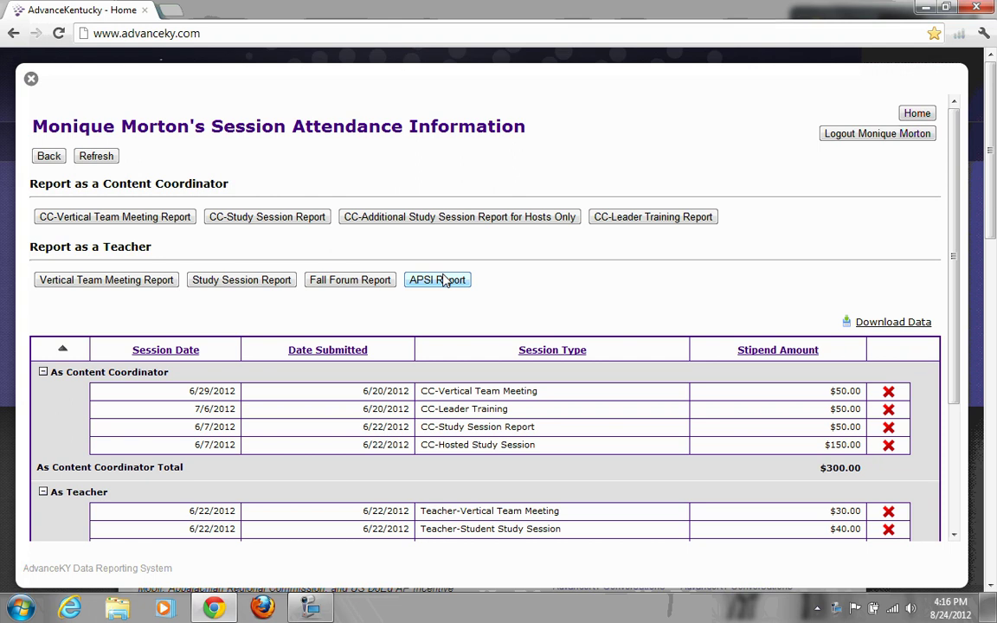
Review the session attendance table with stipend amounts as content coordinator and teacher, and return to the portal page.
scroll(958, 427, "down", 2)
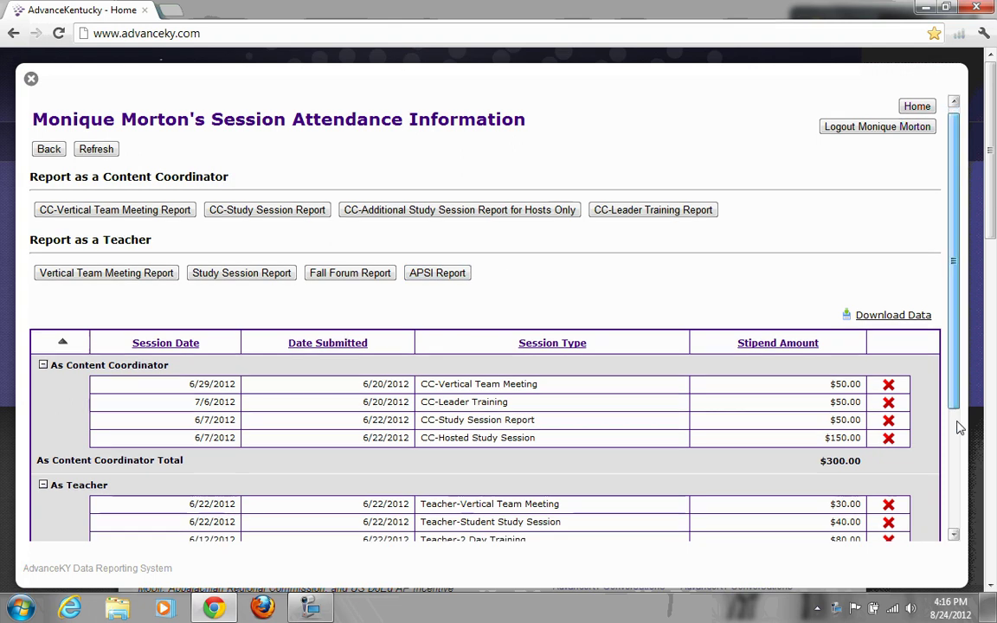
scroll(959, 428, "down", 5)
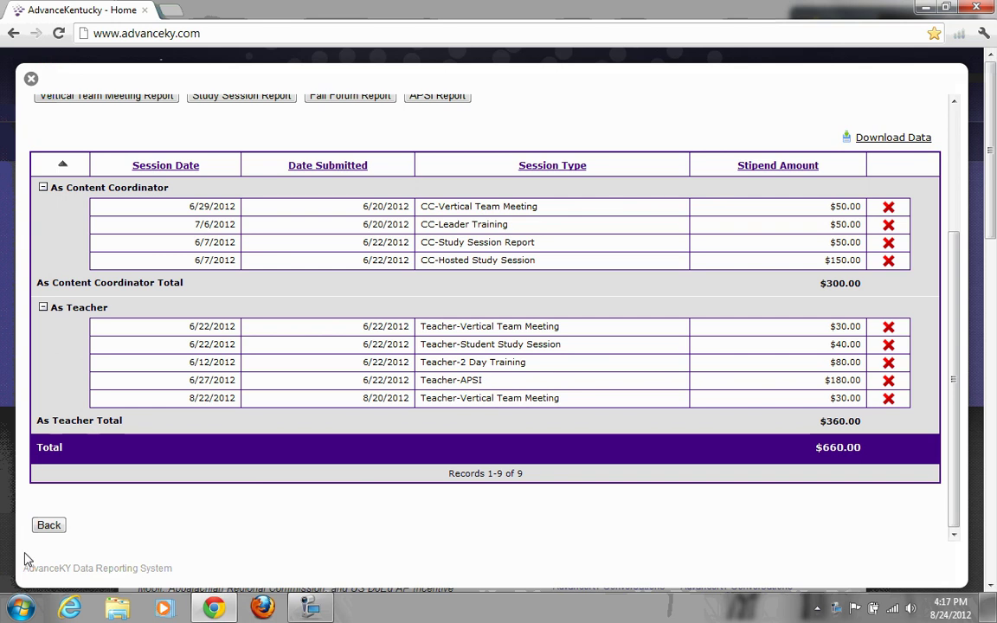
left_click(49, 525)
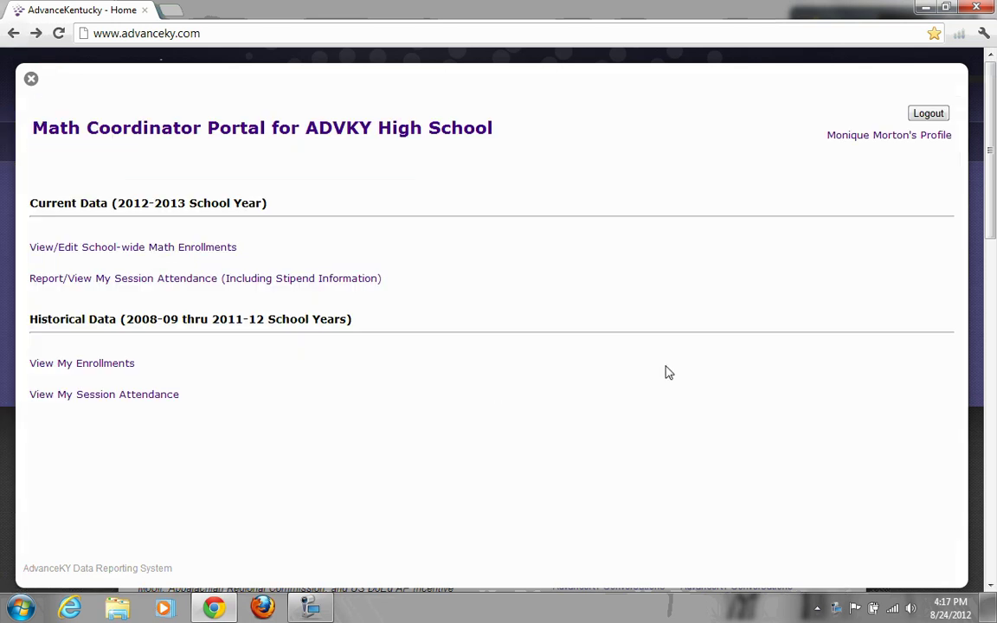
Log out of the data reporting system and close its overlay to return to the home page.
left_click(917, 117)
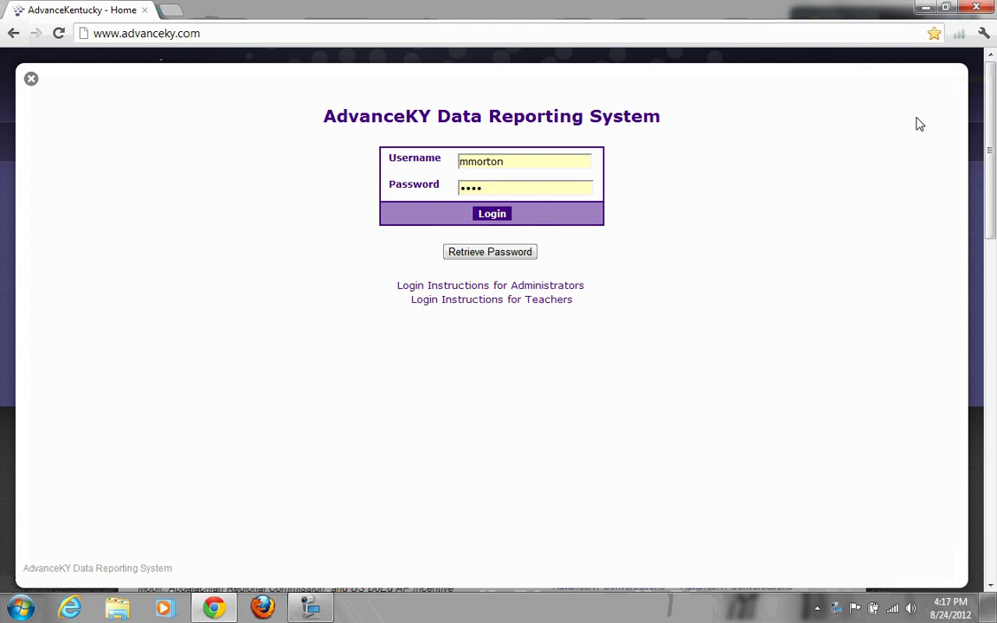
left_click(29, 79)
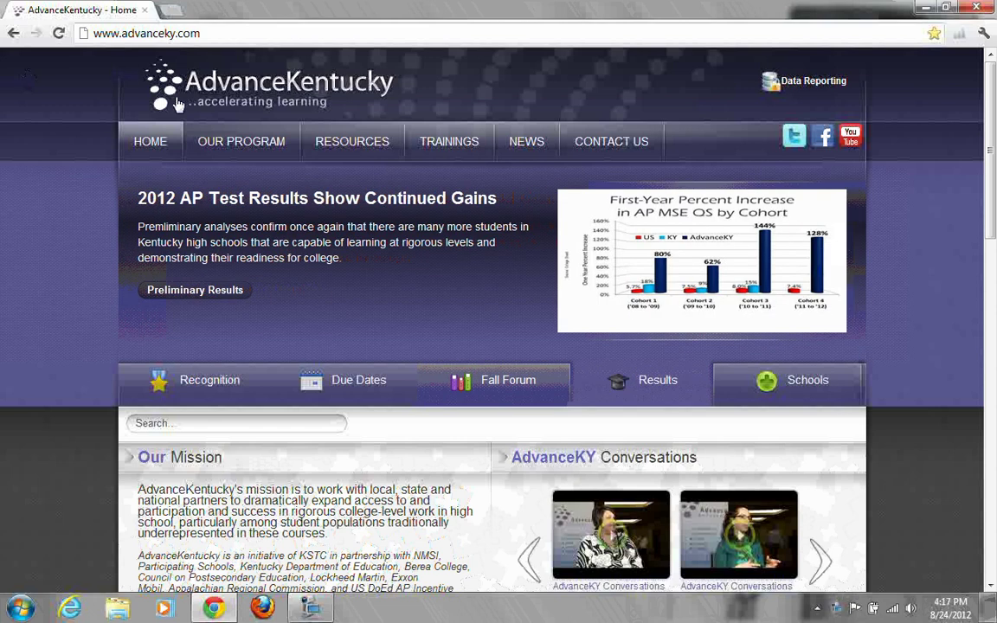
Open the Content Coordinator sample letter of agreement from the Sample Individual LOAs in the administrator resources.
mouse_move(372, 155)
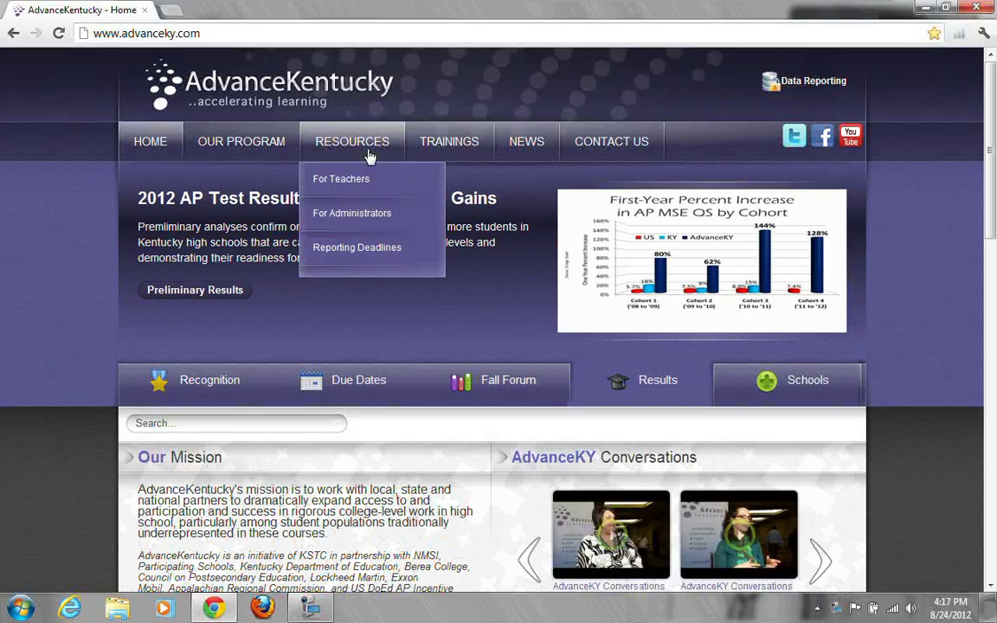
left_click(369, 220)
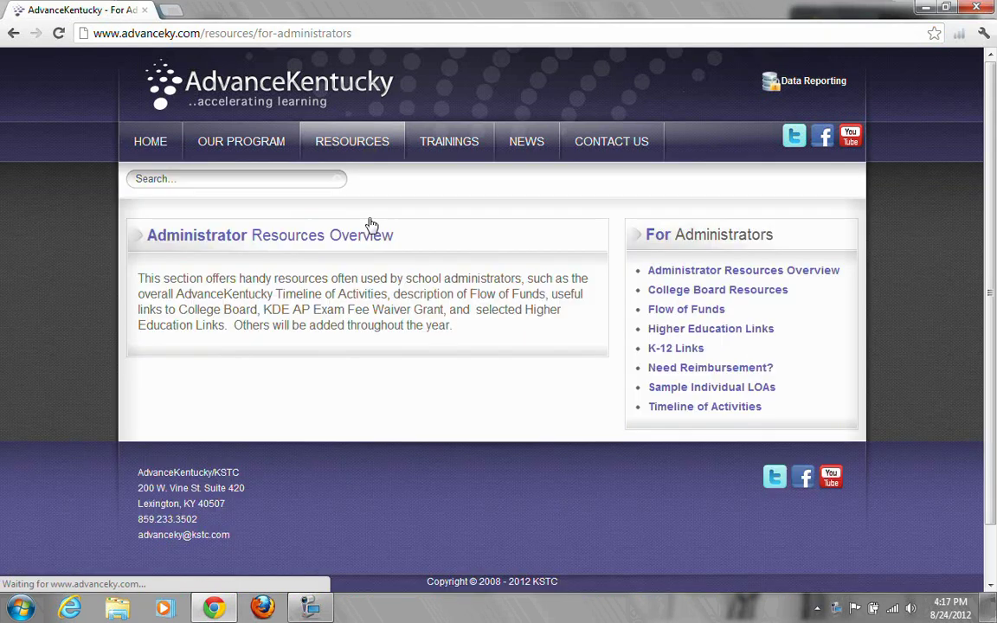
left_click(683, 397)
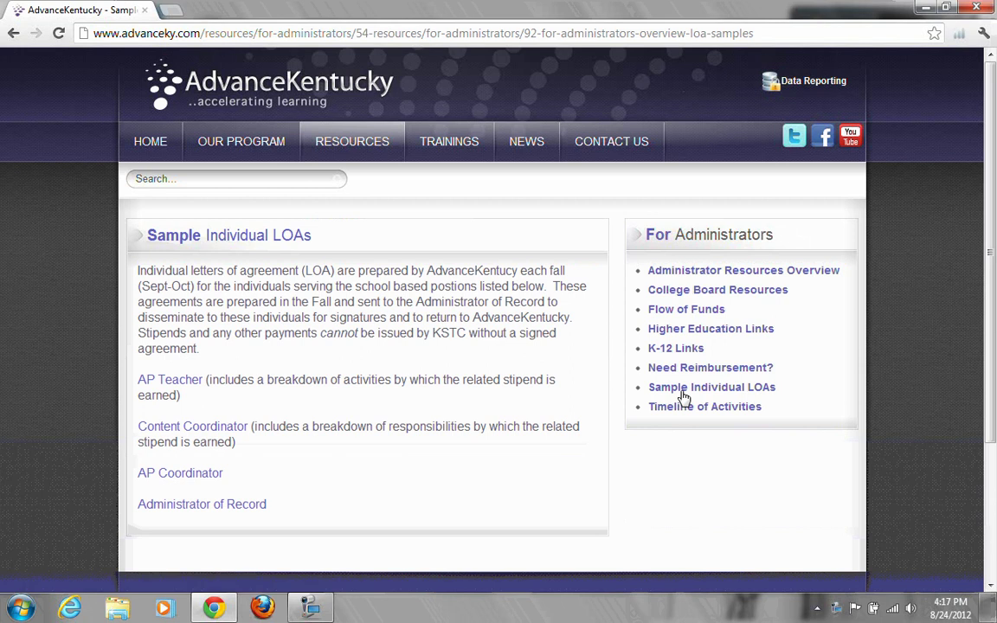
left_click(234, 427)
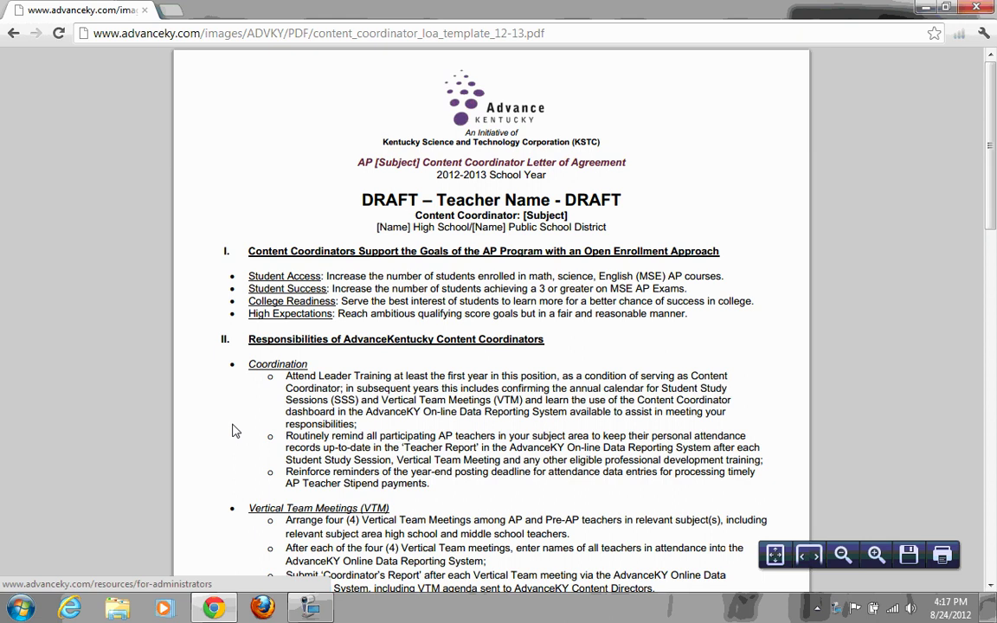
Review the stipend table, payment process and signatures sections of the letter of agreement, and return to the Sample Individual LOAs page.
left_click(992, 392)
left_click(993, 392)
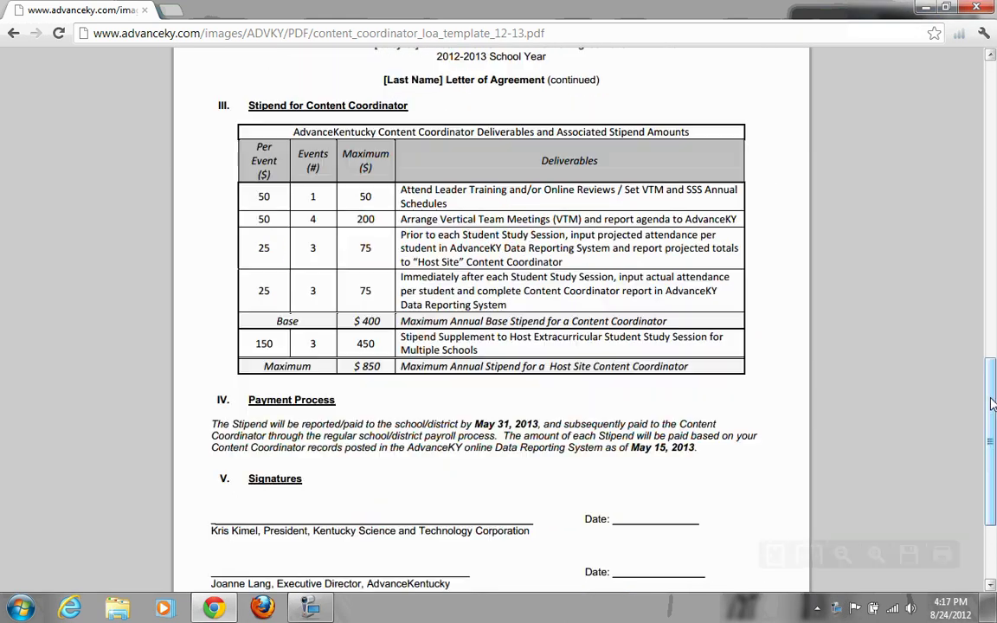
left_click_drag(993, 404, 984, 493)
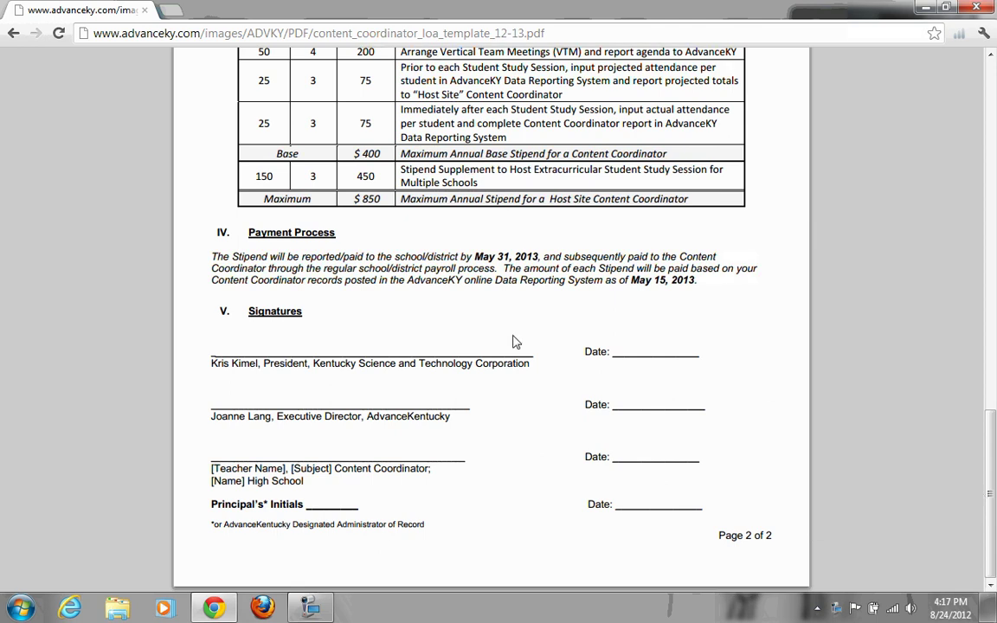
left_click(13, 35)
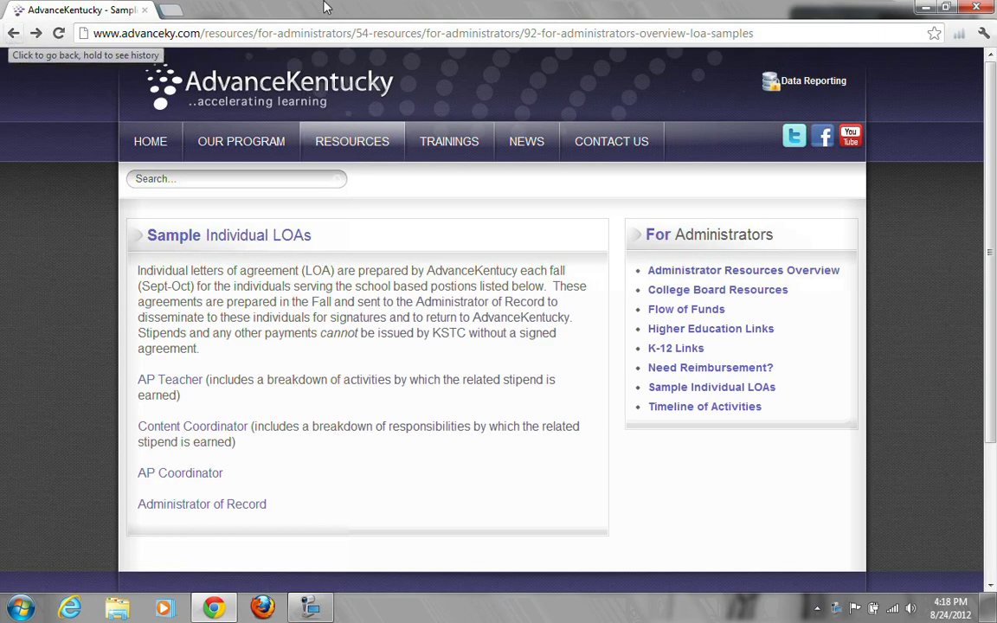
Open the Content Staff directory from the AdvanceKentucky contact information.
mouse_move(594, 158)
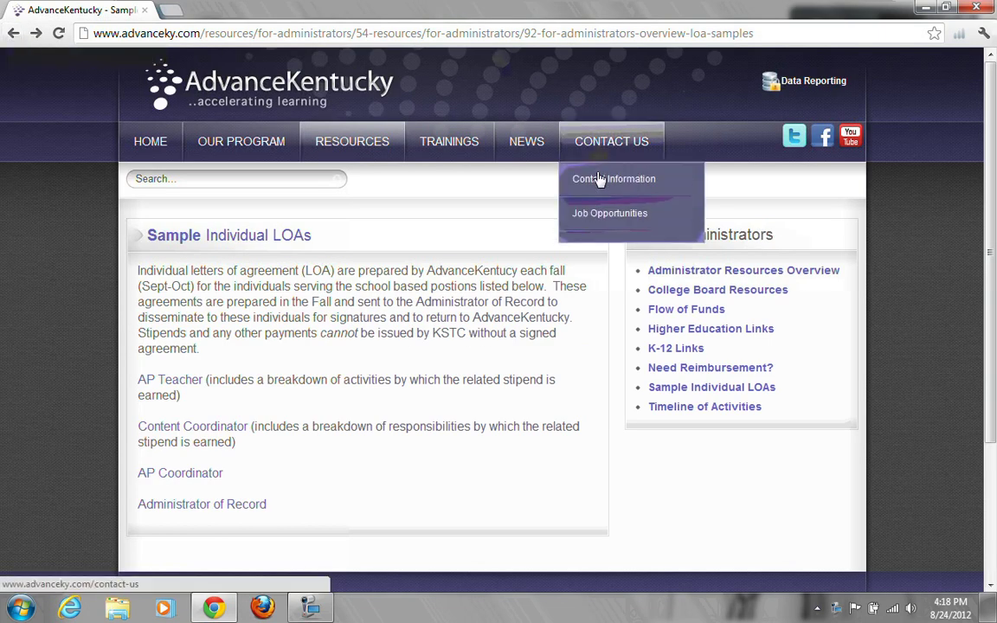
left_click(599, 179)
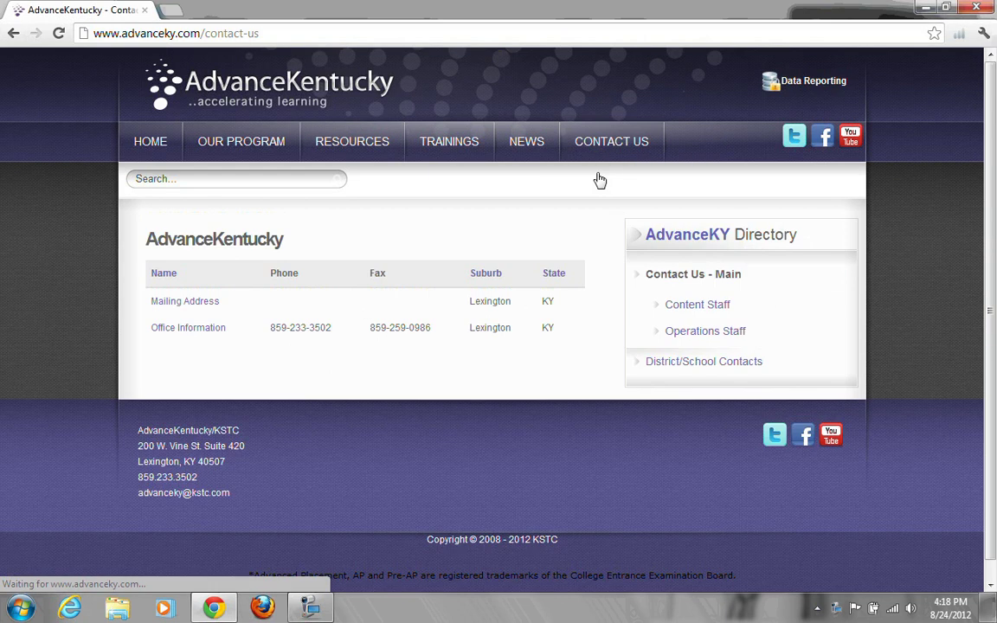
left_click(689, 314)
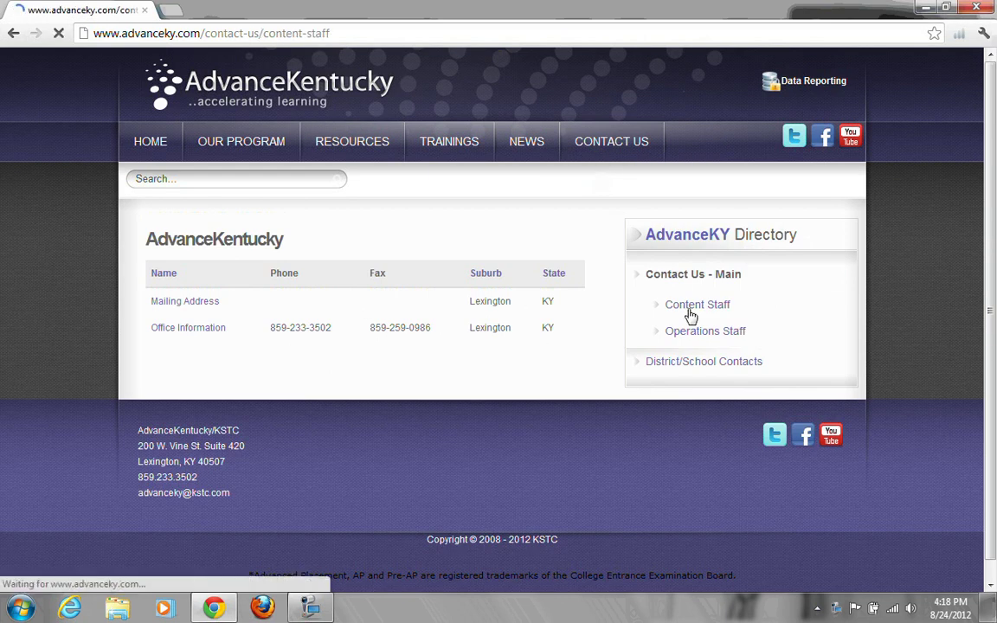